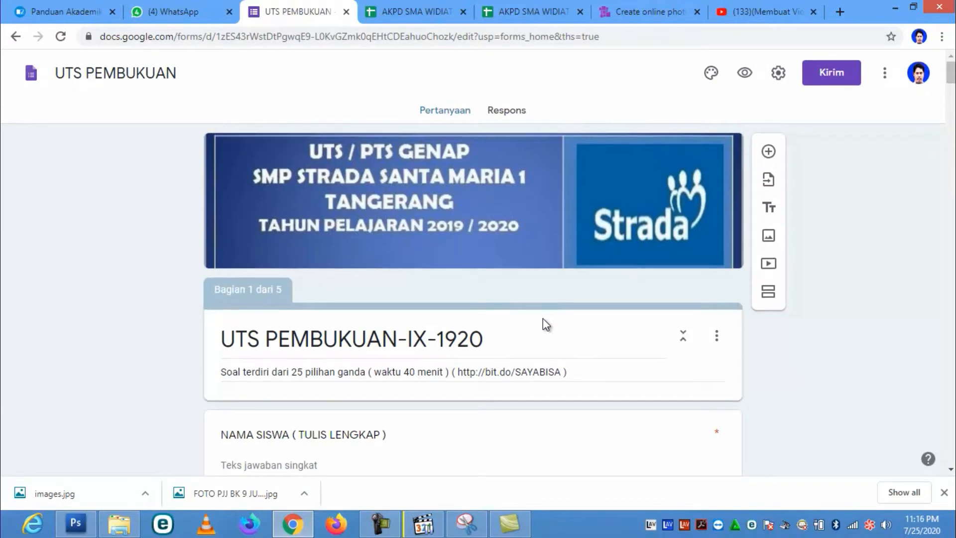
# - Open the form's Tambahkan kolaborator dialog, examine the owner and each listed editor, and close it
pyautogui.scroll(4, 543, 318)
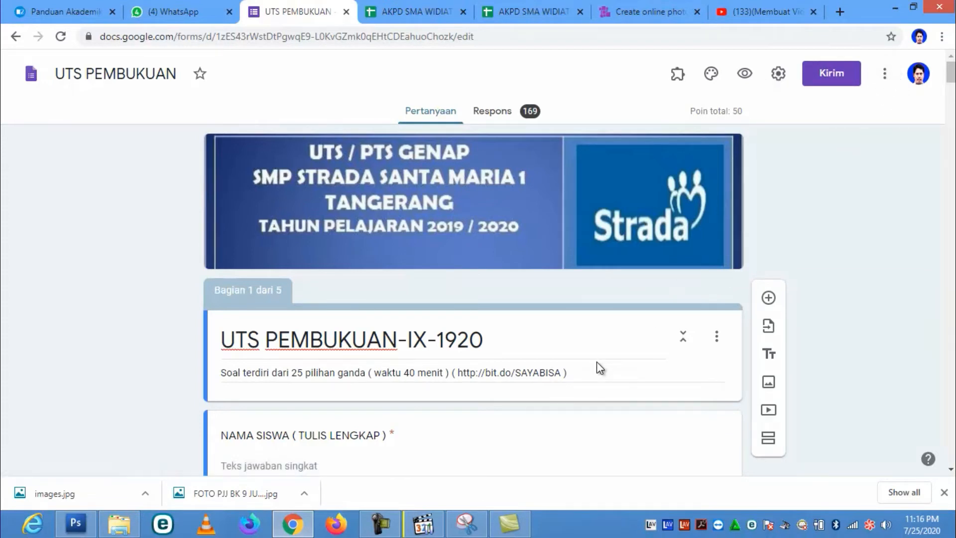
pyautogui.click(886, 75)
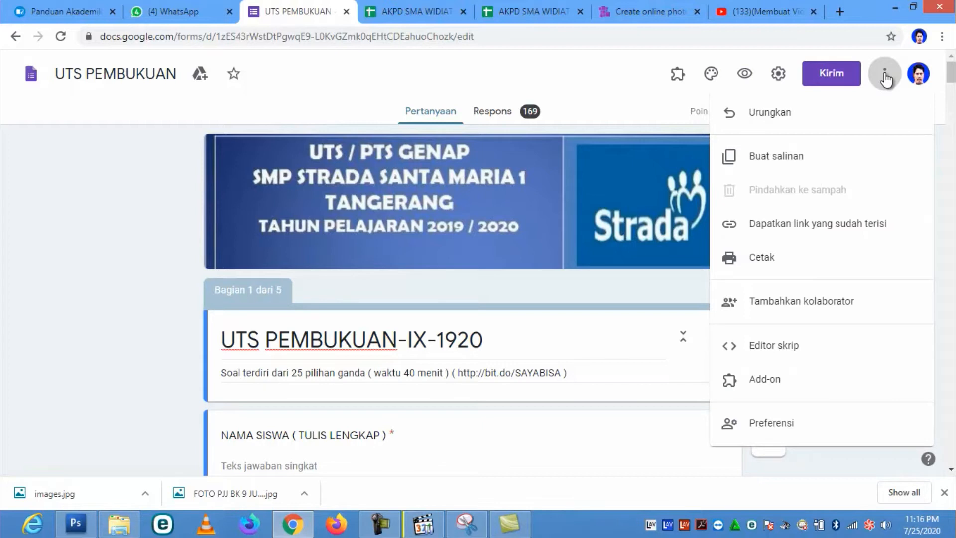
pyautogui.click(810, 301)
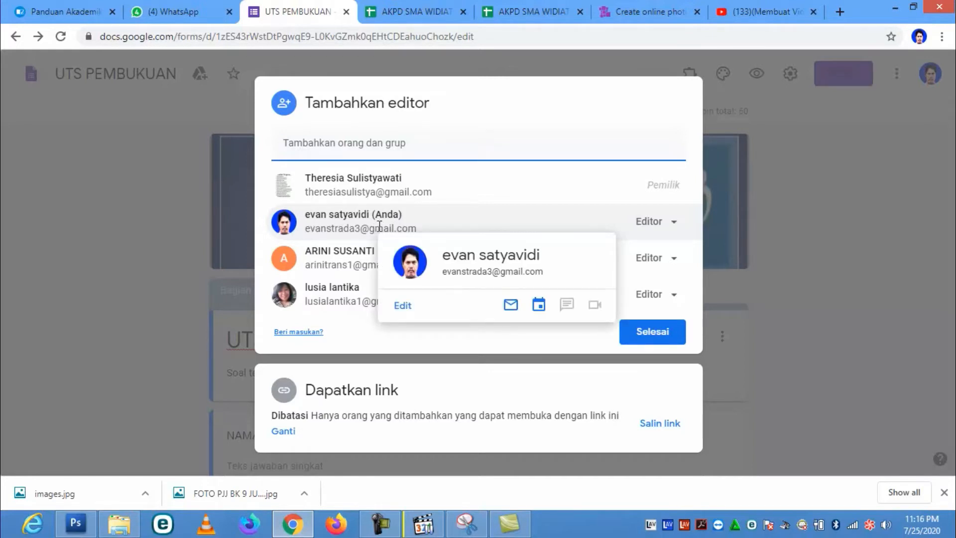
pyautogui.moveTo(329, 178)
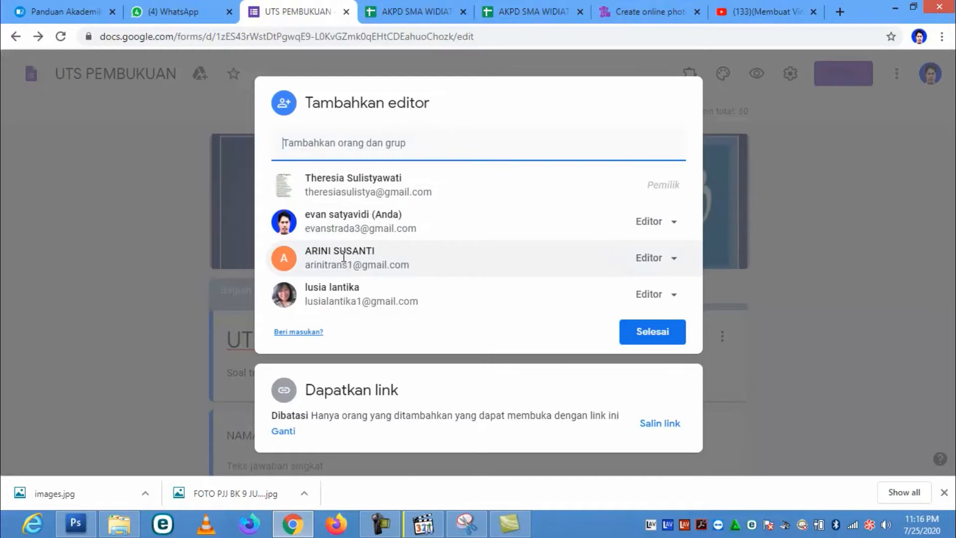
pyautogui.moveTo(347, 302)
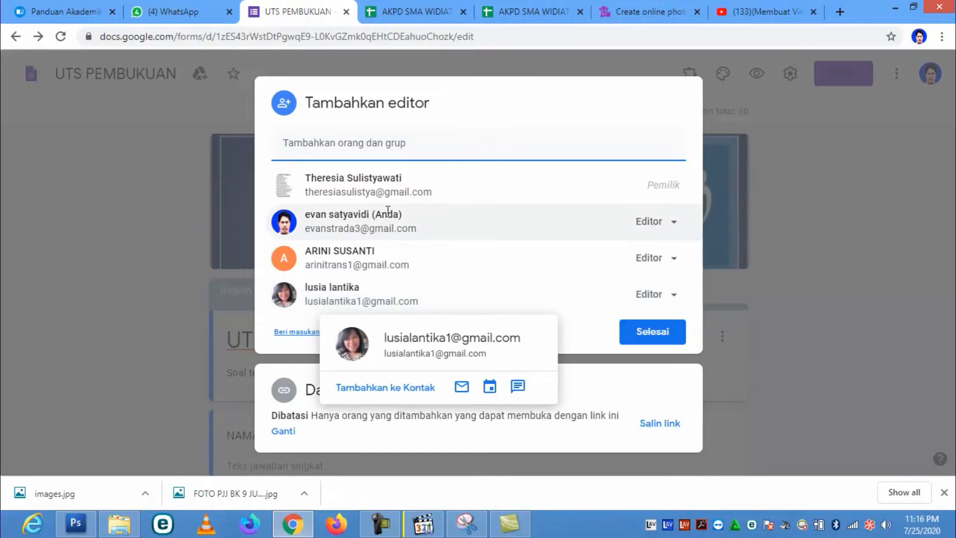
pyautogui.moveTo(363, 215)
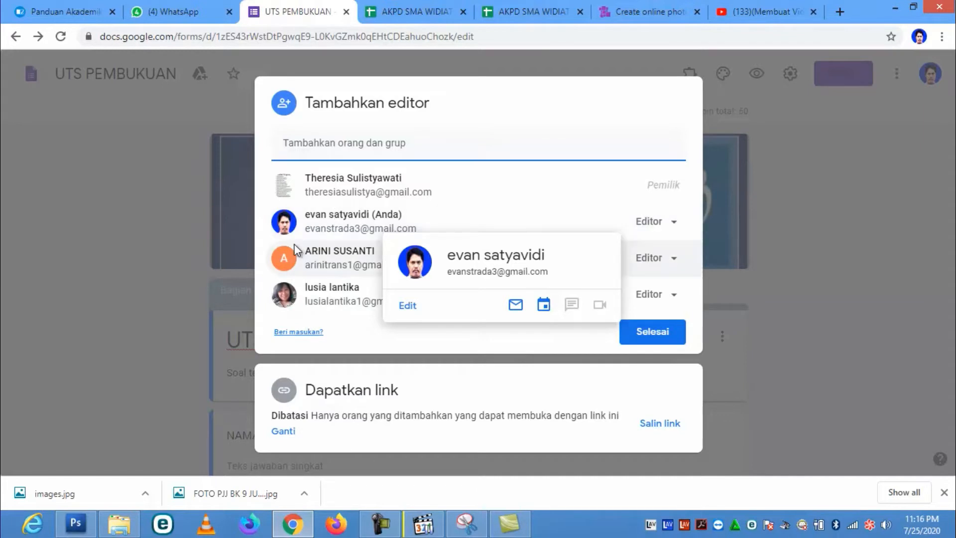
pyautogui.moveTo(318, 260)
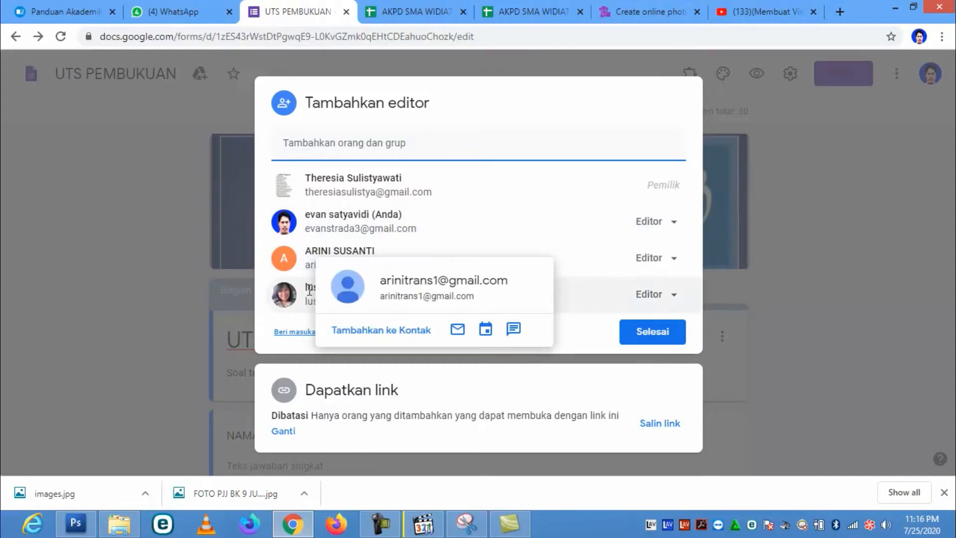
pyautogui.moveTo(309, 290)
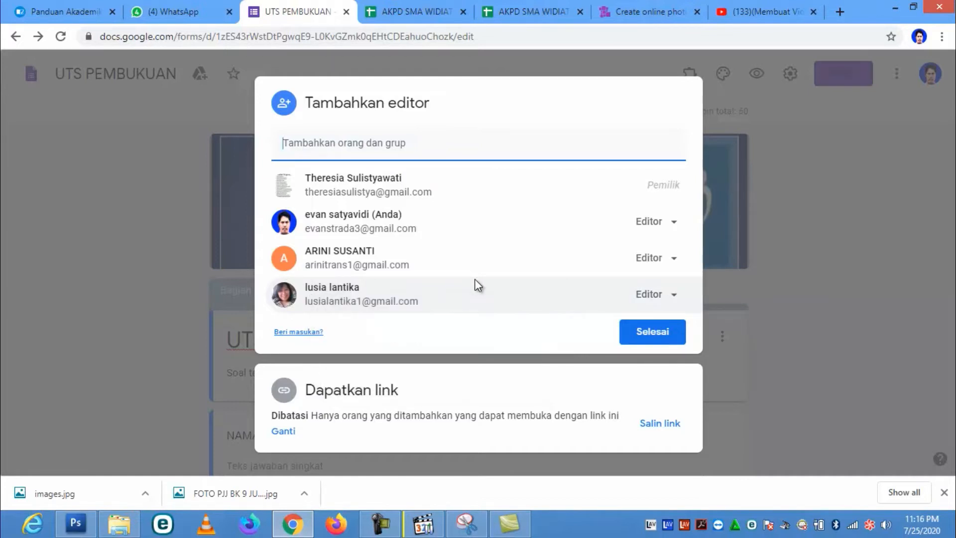
pyautogui.moveTo(380, 264)
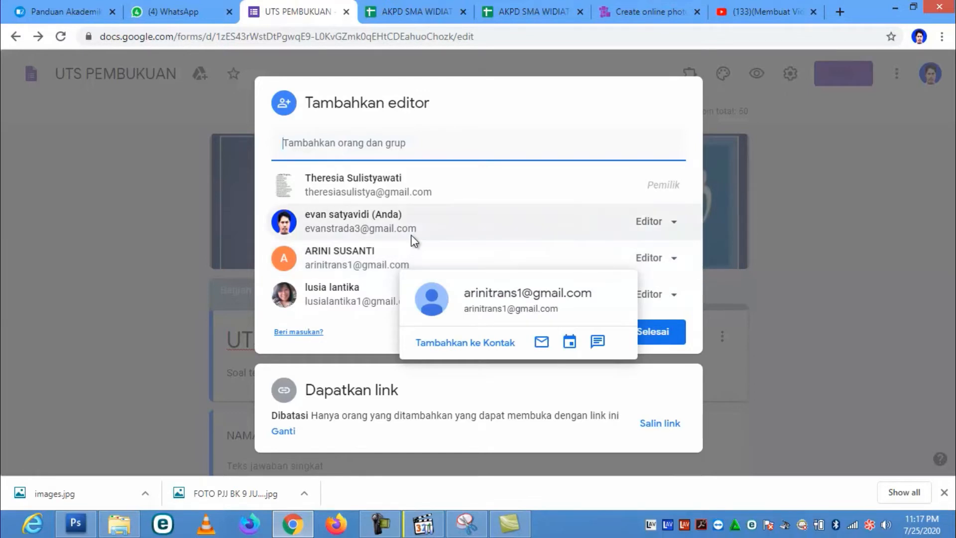
pyautogui.moveTo(412, 241)
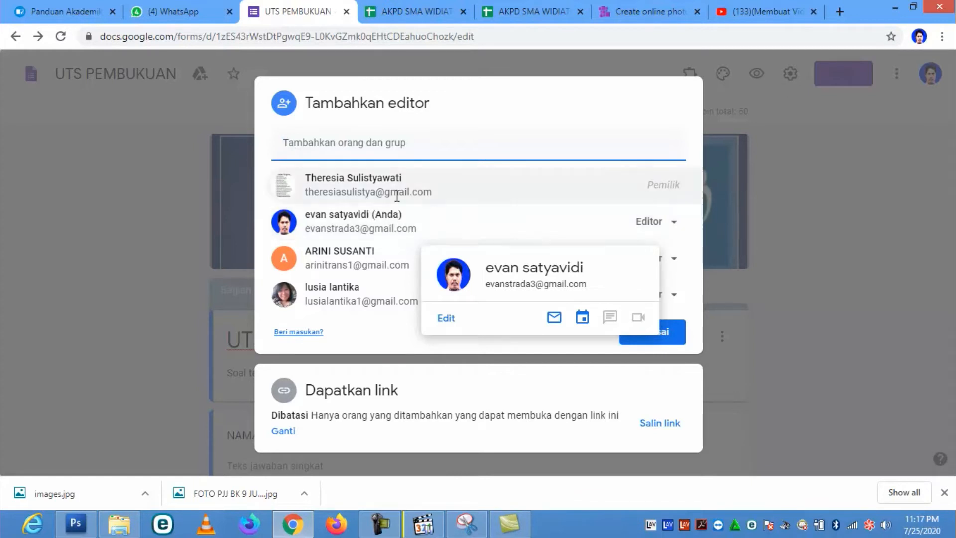
pyautogui.moveTo(373, 196)
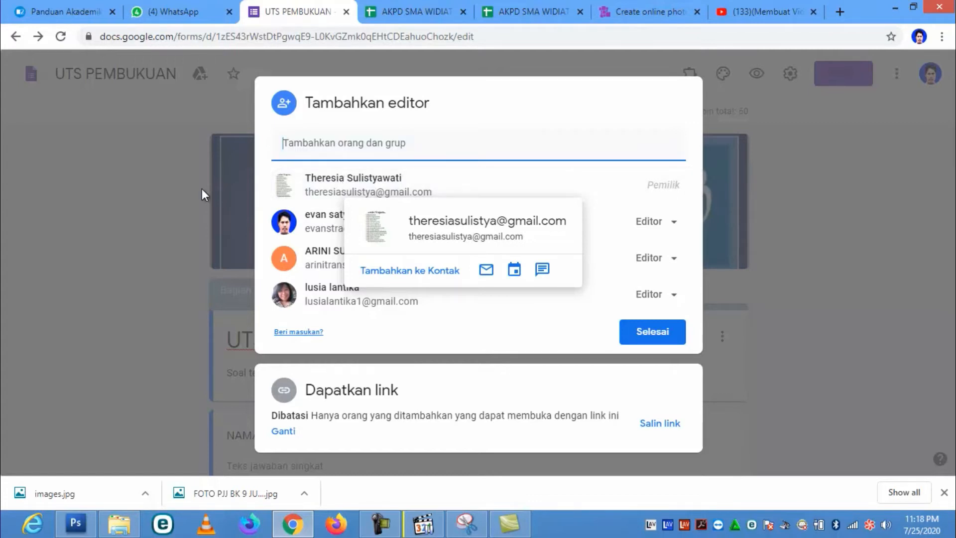
pyautogui.moveTo(319, 183)
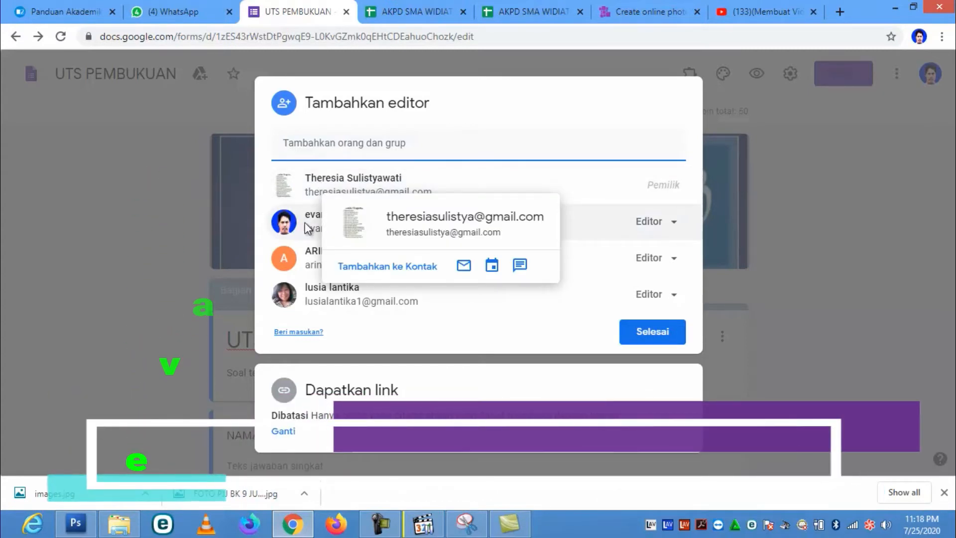
pyautogui.moveTo(295, 222)
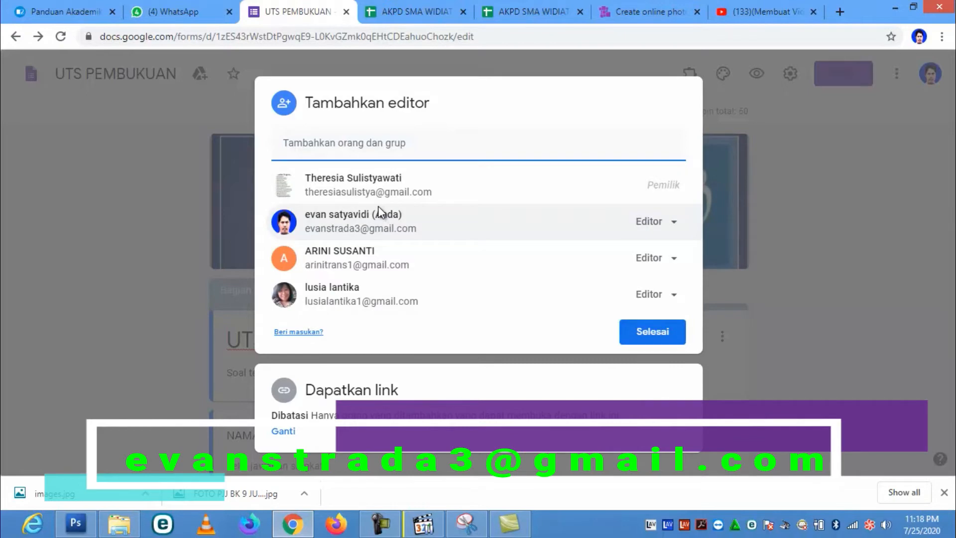
pyautogui.click(632, 342)
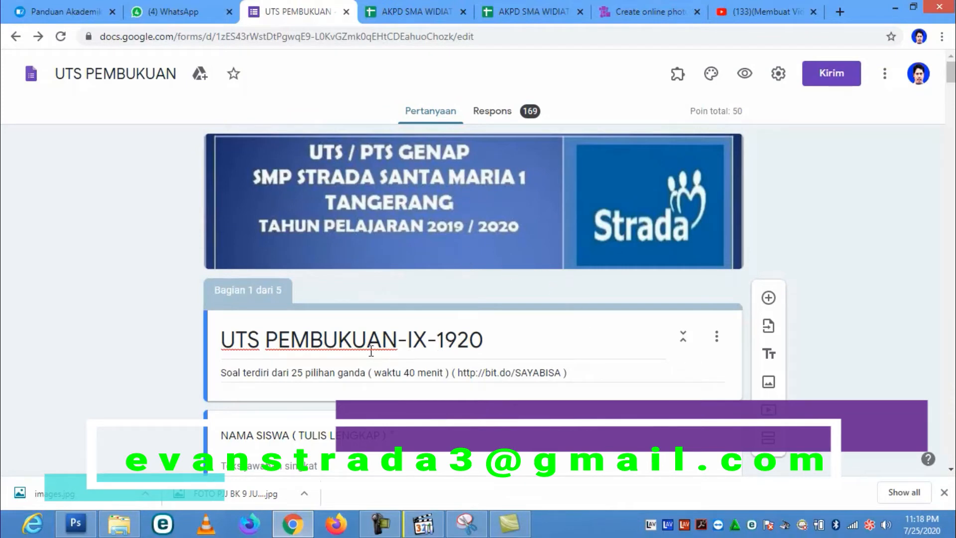
pyautogui.scroll(-1, 488, 349)
pyautogui.scroll(-2, 491, 351)
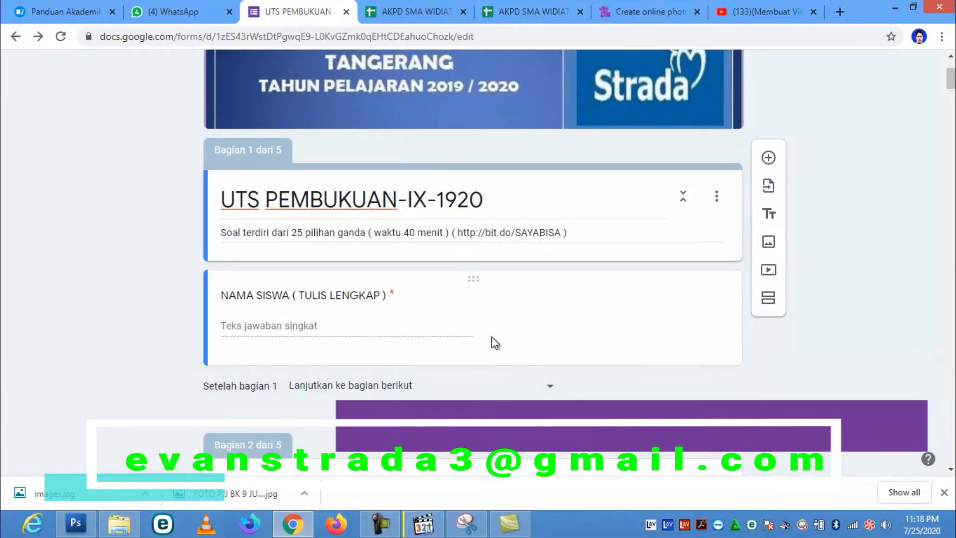
pyautogui.scroll(3, 498, 329)
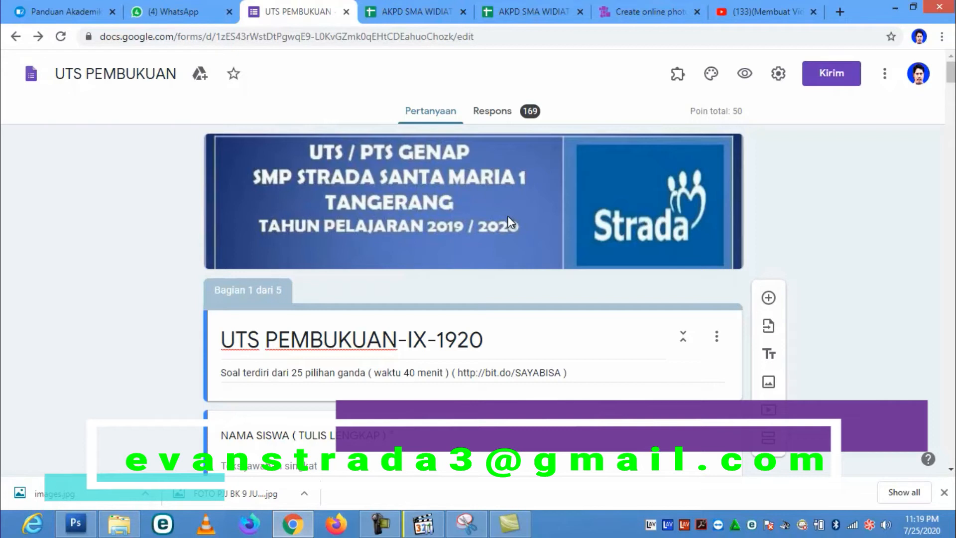
pyautogui.click(885, 74)
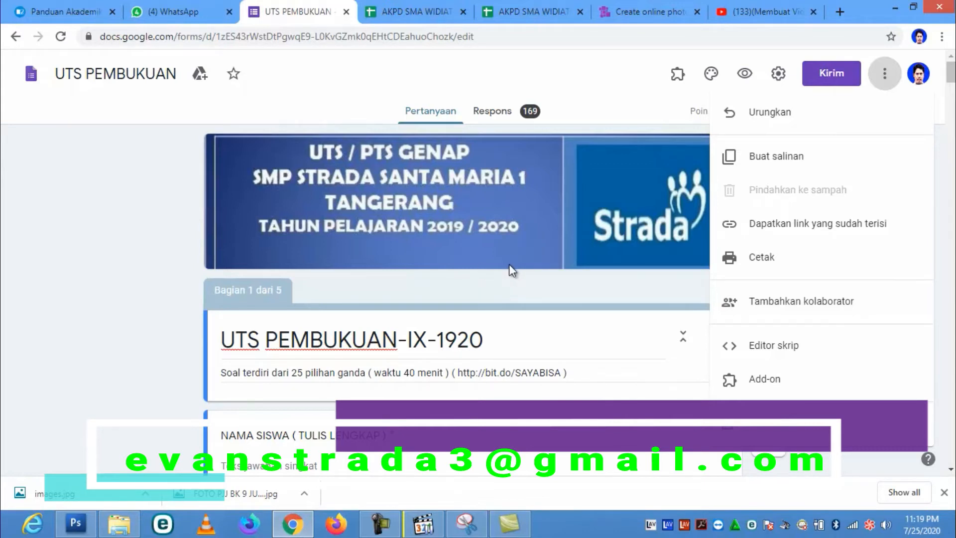
pyautogui.click(581, 327)
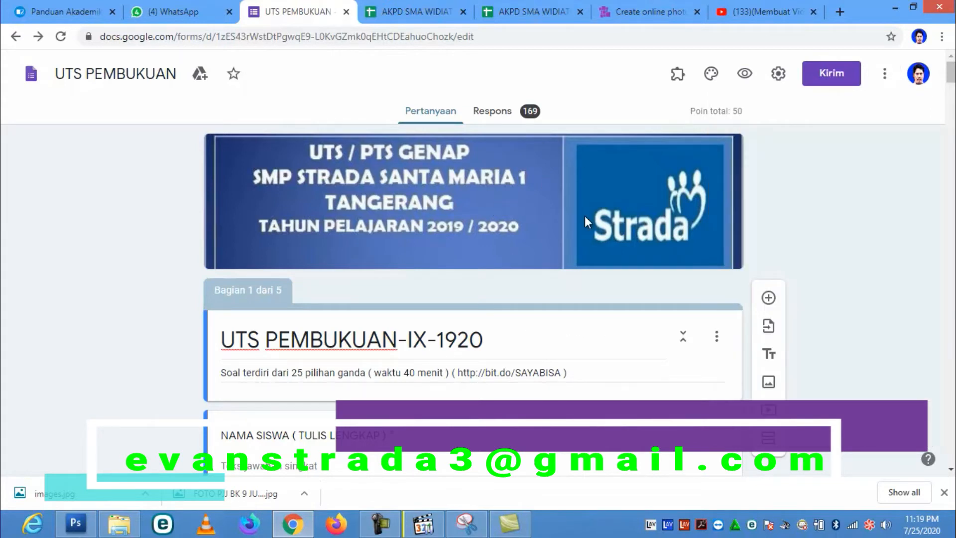
# - Enable Batasi ke 1 tanggapan in the form's general settings and save
pyautogui.click(780, 75)
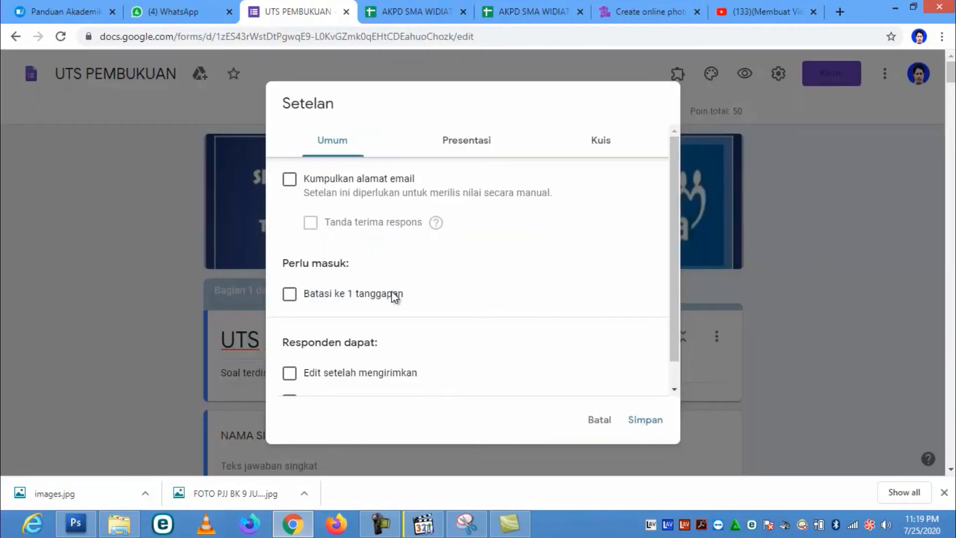
pyautogui.scroll(-1, 668, 200)
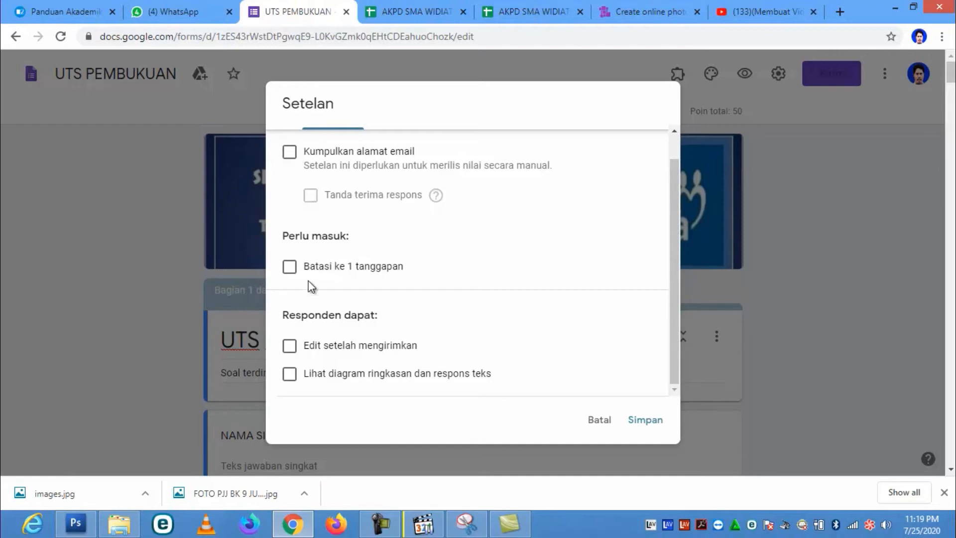
pyautogui.click(290, 269)
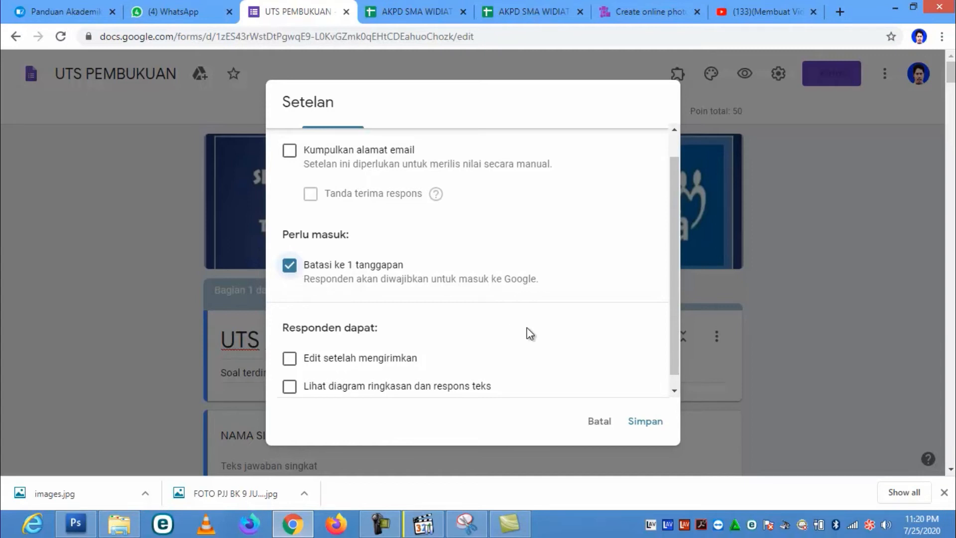
pyautogui.click(645, 425)
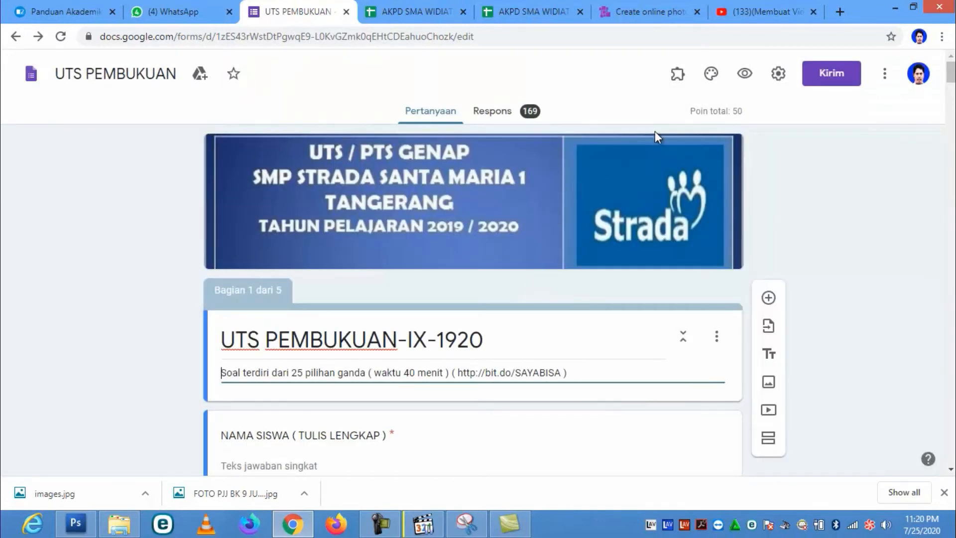
# - Review the form's presentation settings, including question shuffling and the confirmation message, and save them
pyautogui.click(776, 75)
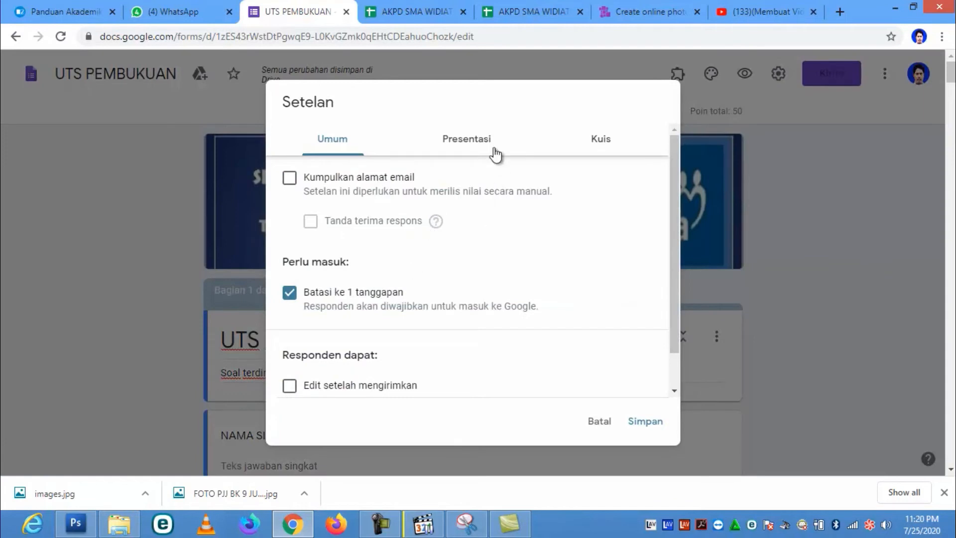
pyautogui.click(483, 144)
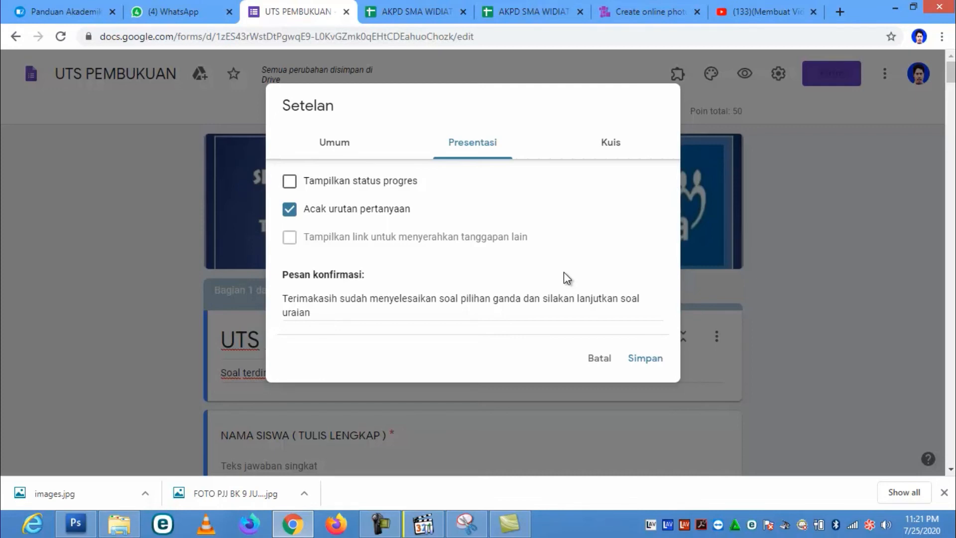
pyautogui.click(644, 362)
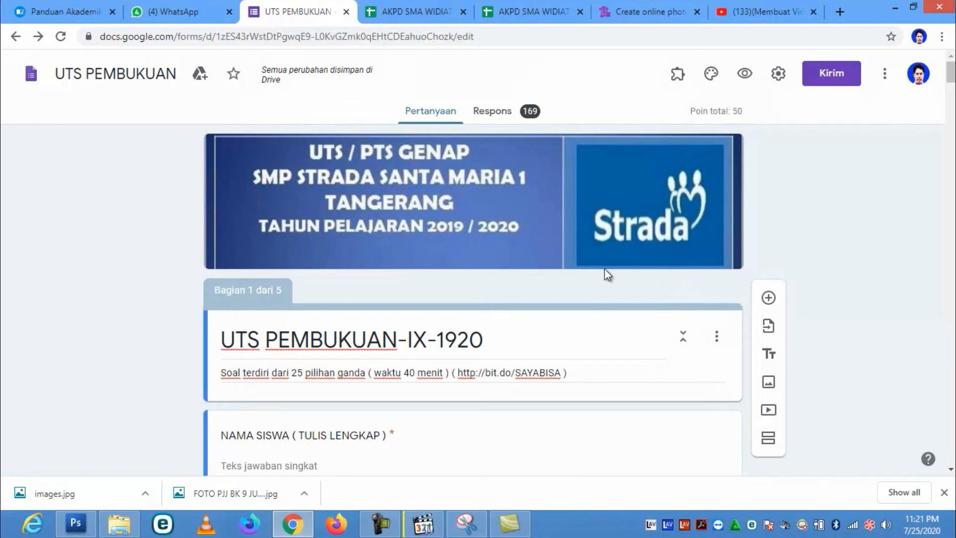
# - Set the quiz's grade release to Nanti, setelah peninjauan manual and save the settings
pyautogui.click(779, 73)
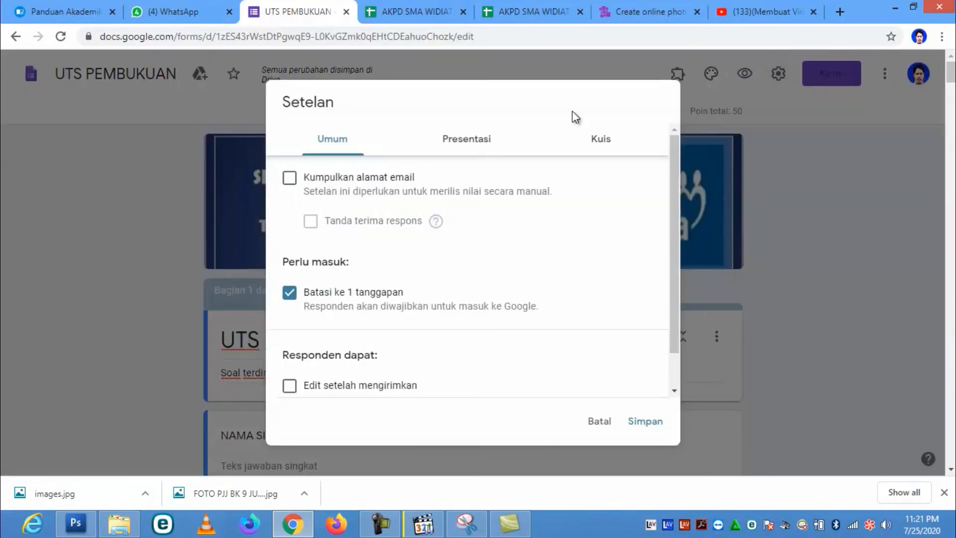
pyautogui.click(601, 141)
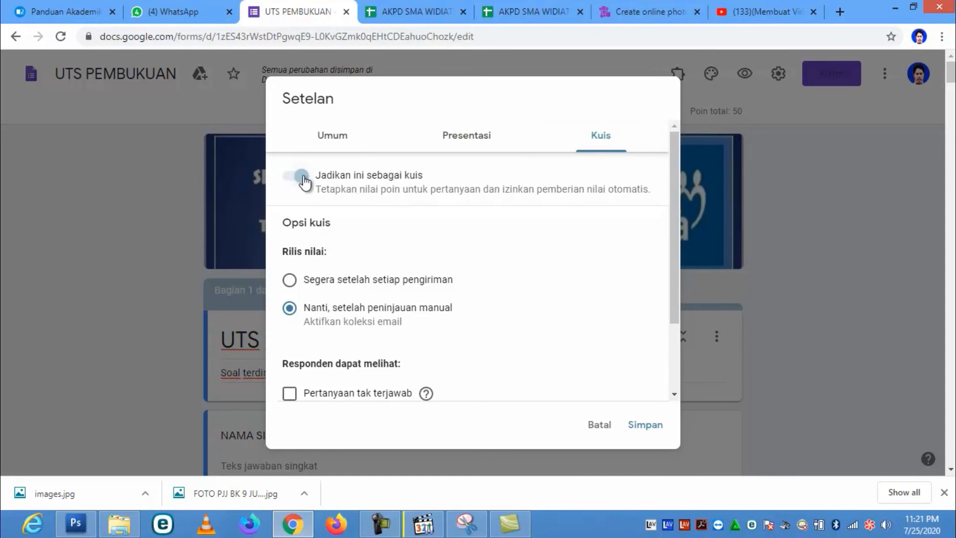
pyautogui.scroll(-2, 352, 215)
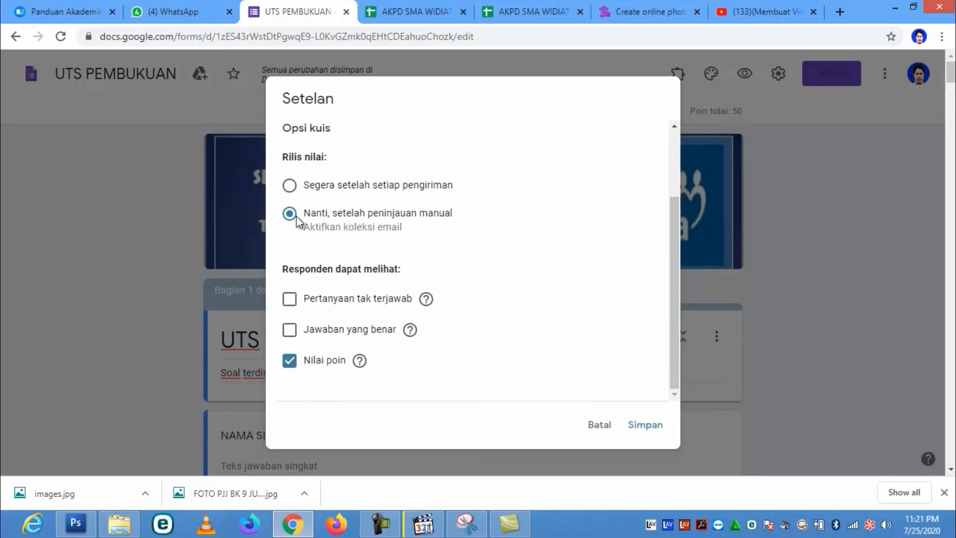
pyautogui.click(290, 186)
pyautogui.click(334, 213)
pyautogui.click(640, 435)
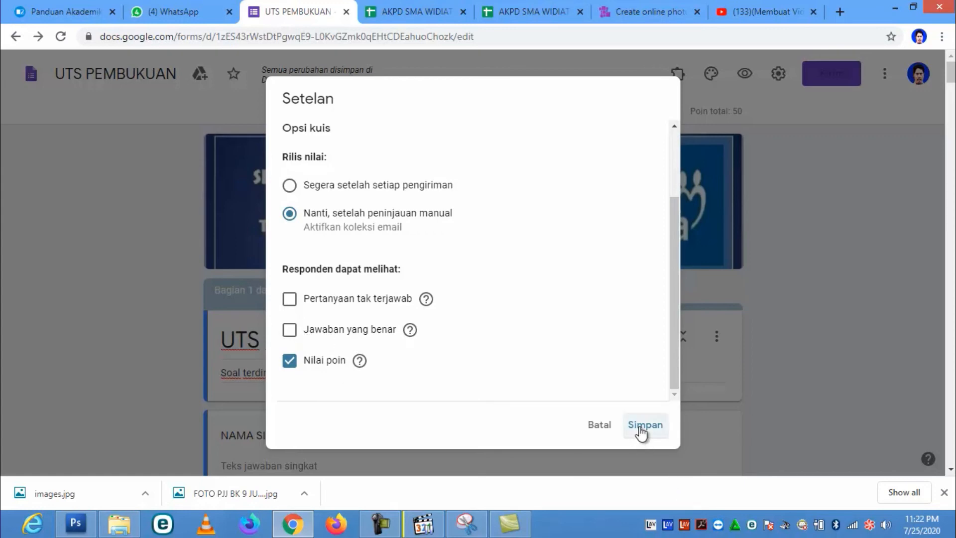
# - Turn on Acak urutan opsi for the first question in the SOAL PILIHAN GANDA section
pyautogui.scroll(-15, 294, 386)
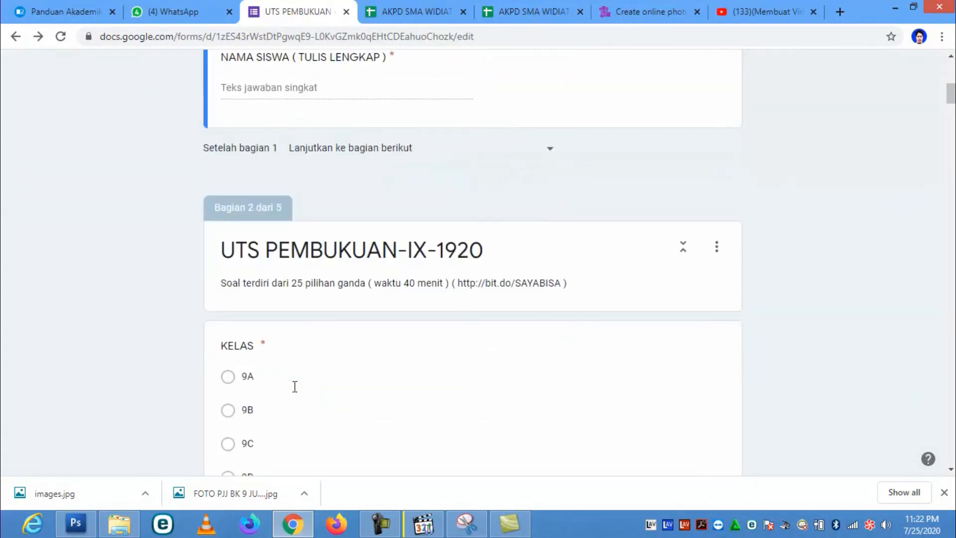
pyautogui.scroll(-20, 299, 378)
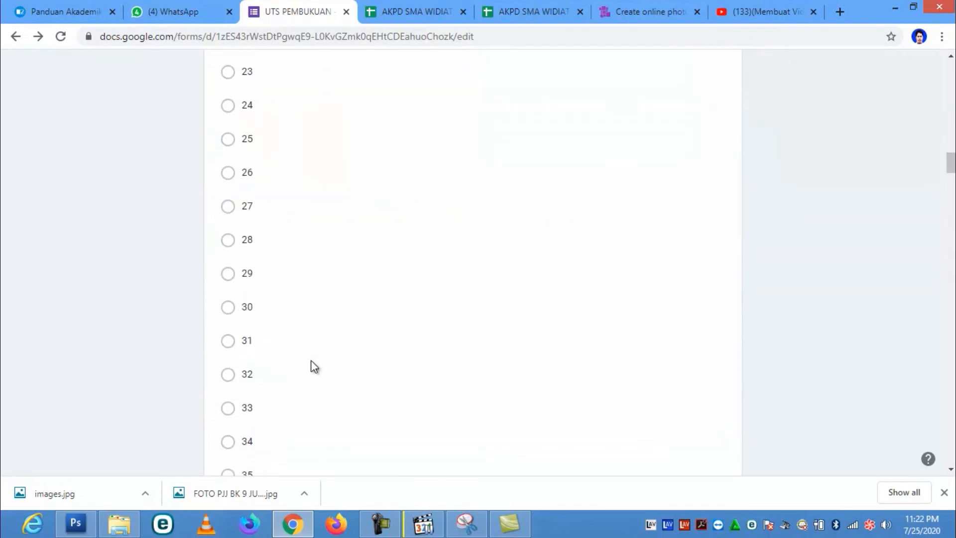
pyautogui.scroll(7, 324, 354)
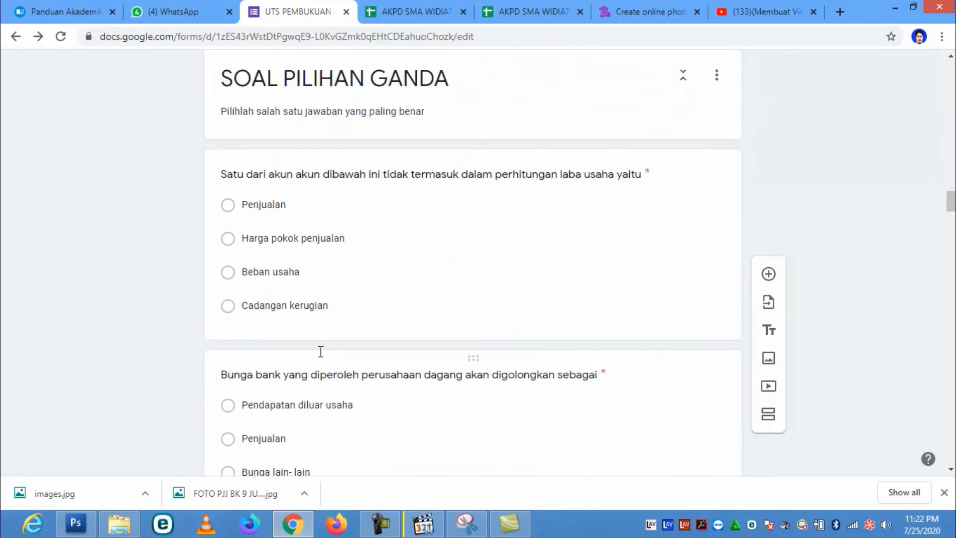
pyautogui.scroll(-3, 321, 352)
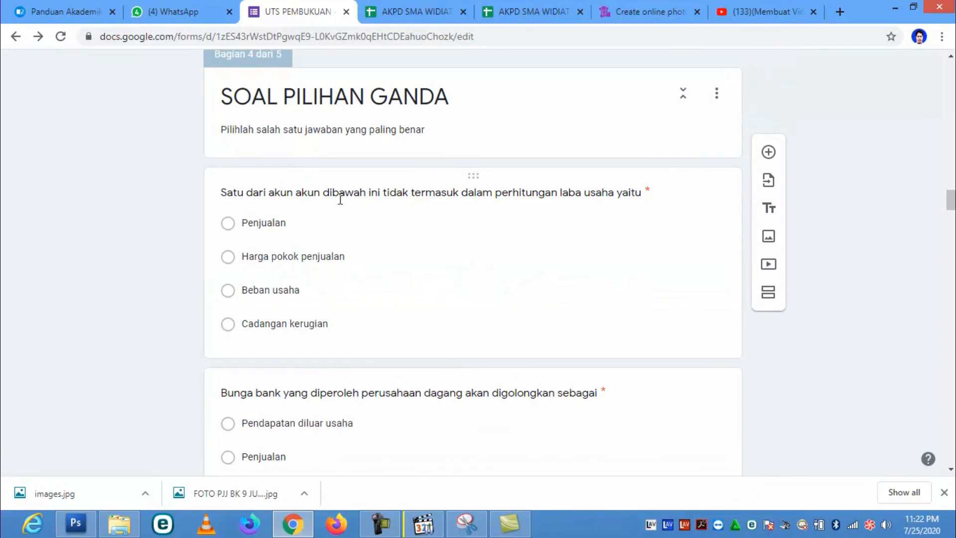
pyautogui.click(340, 199)
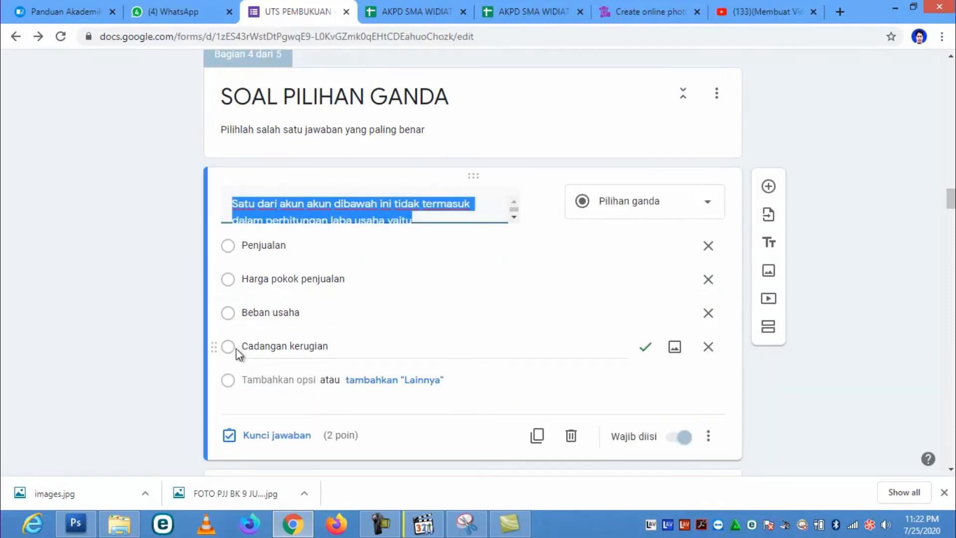
pyautogui.click(267, 347)
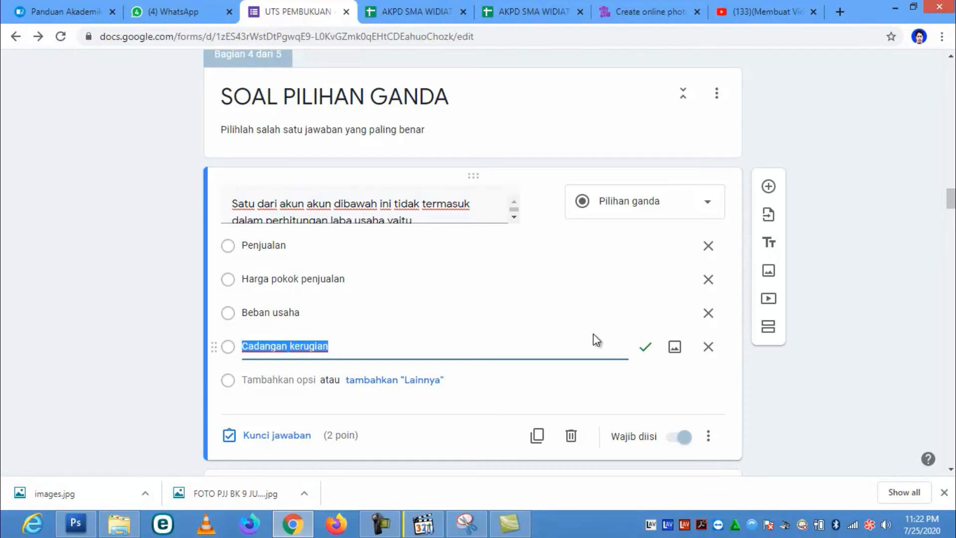
pyautogui.click(708, 437)
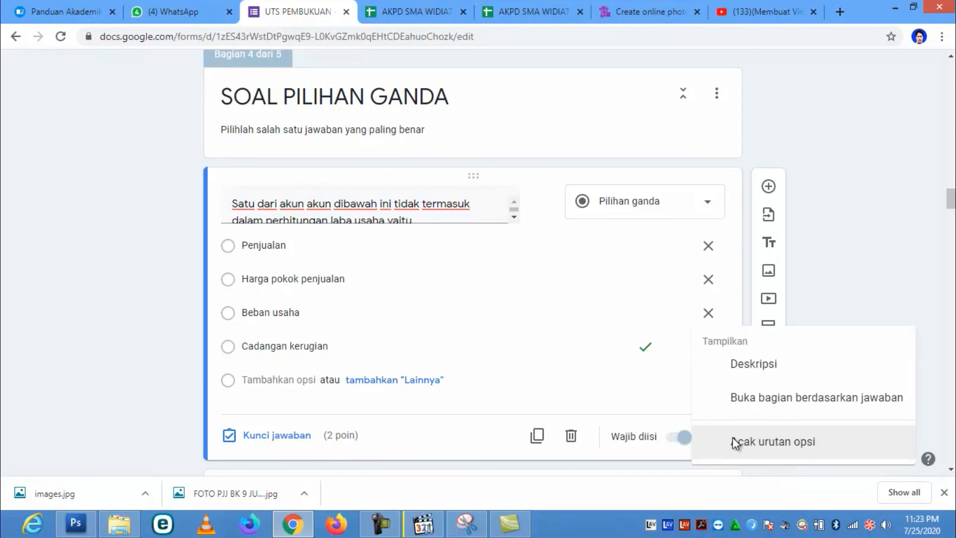
pyautogui.click(805, 442)
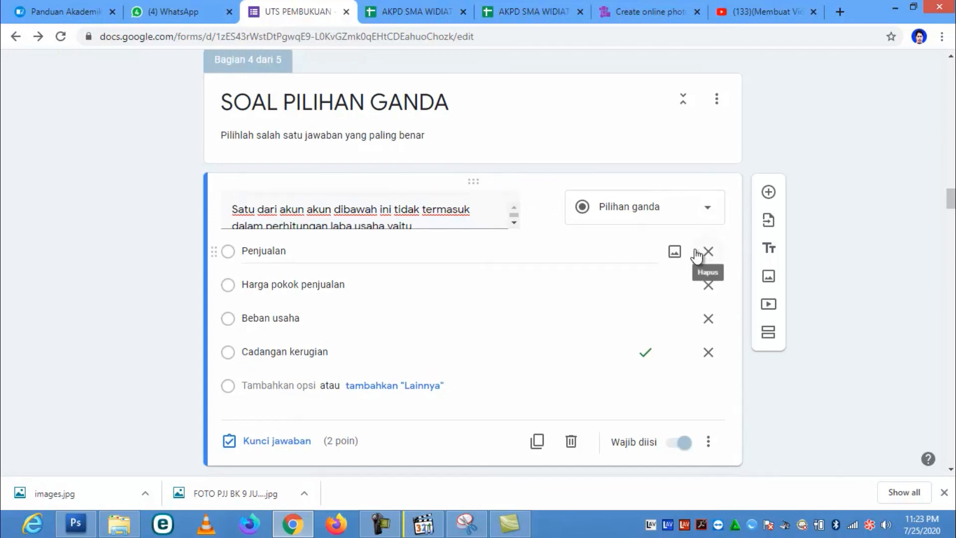
pyautogui.scroll(7, 696, 249)
pyautogui.scroll(10, 739, 205)
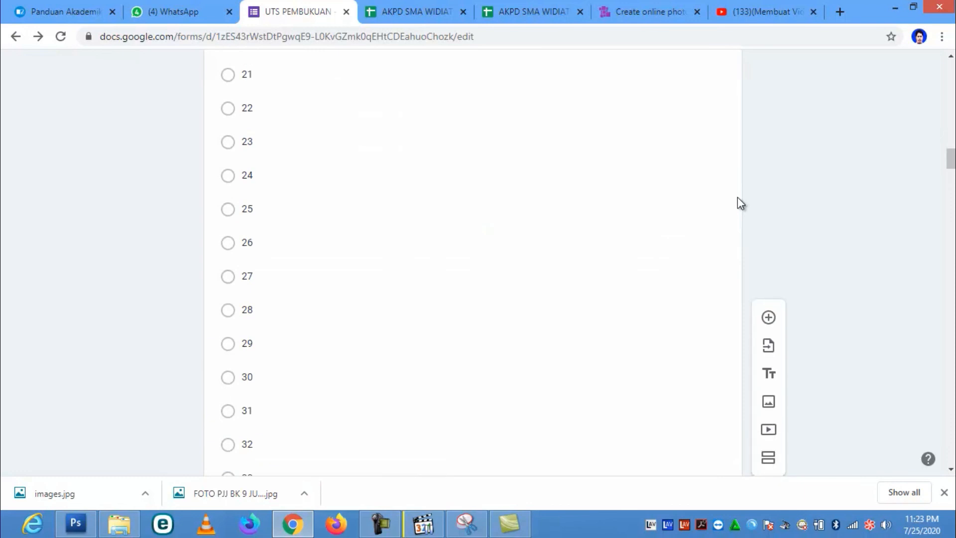
pyautogui.scroll(18, 738, 199)
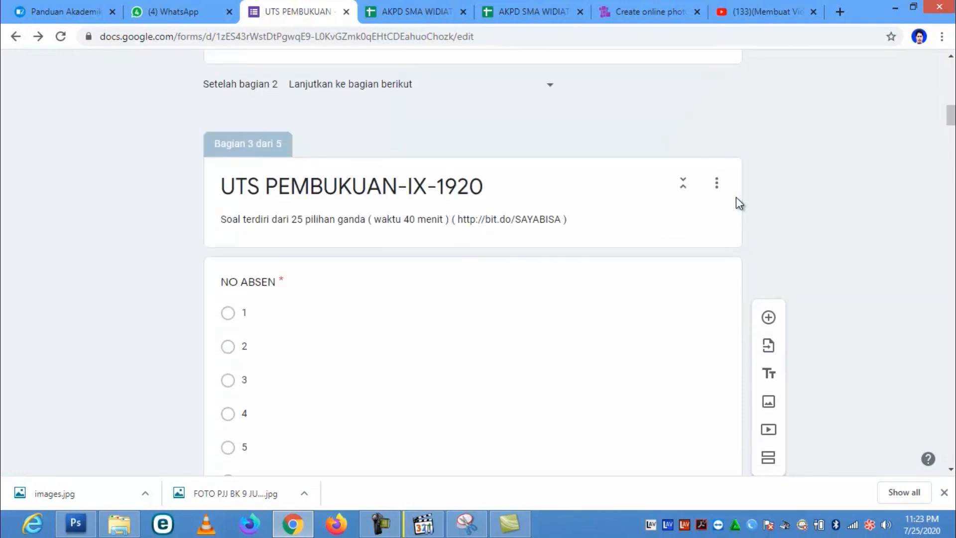
pyautogui.scroll(20, 736, 196)
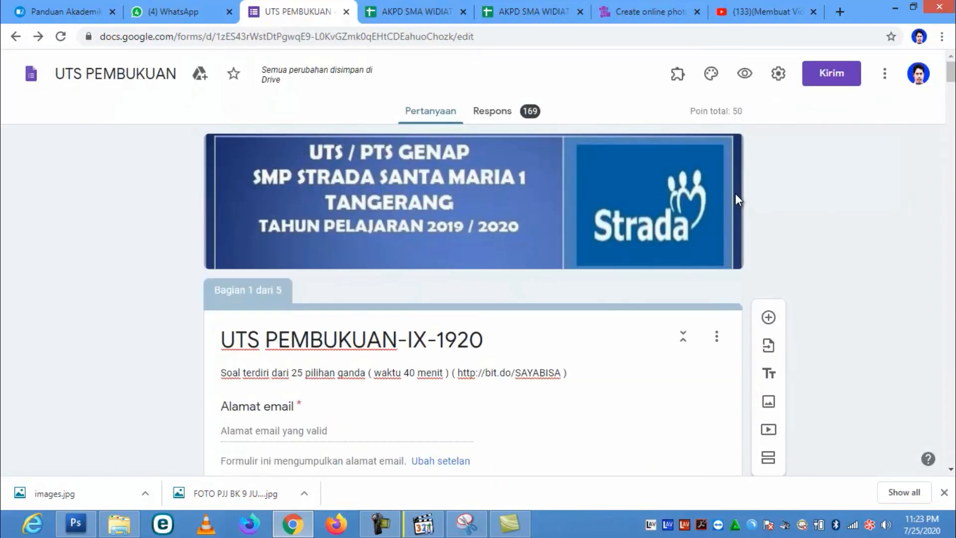